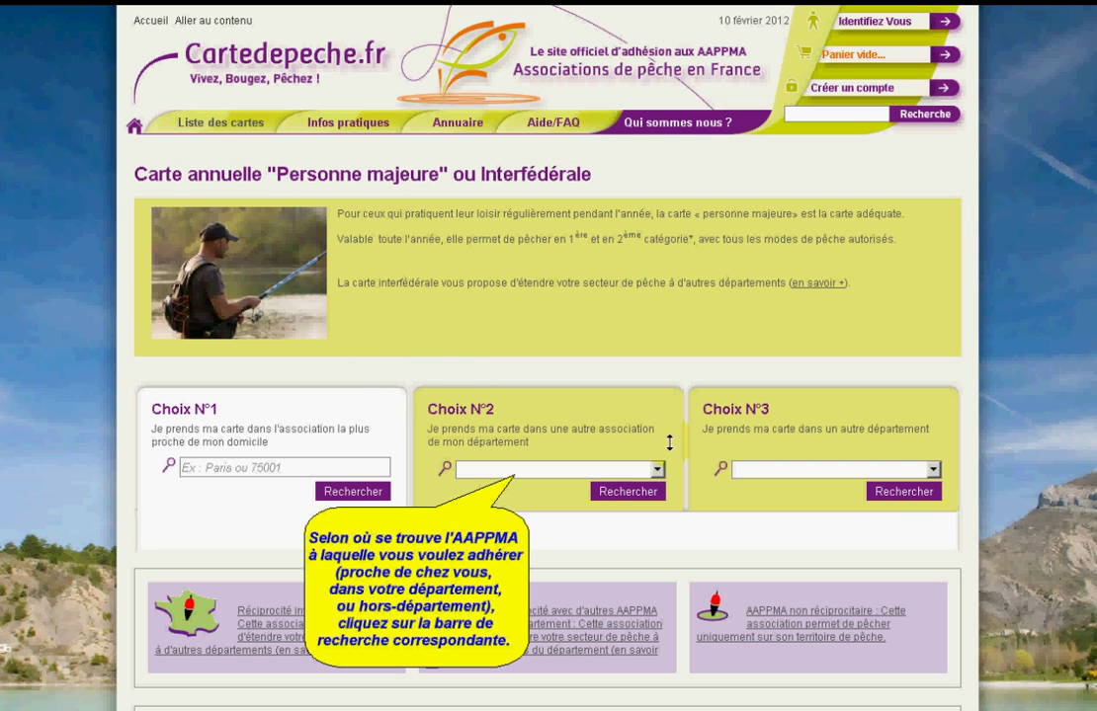
Search associations in 33 - Gironde and show page 2 of the 58 AAPPMA results
click(544, 471)
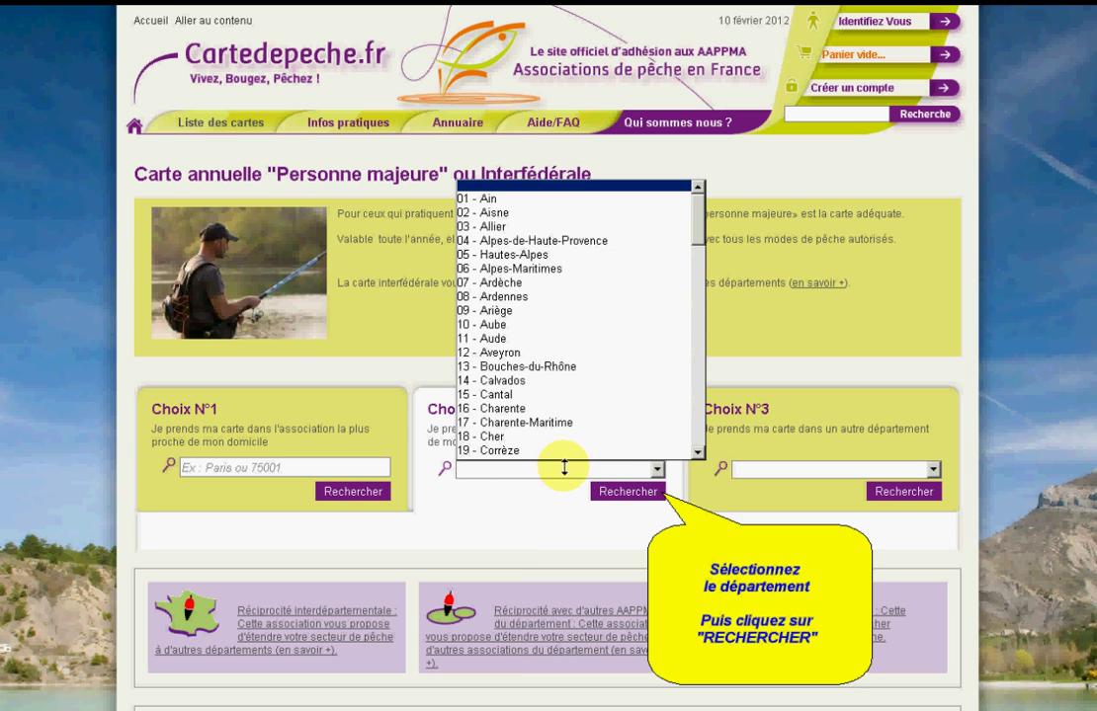
drag(692, 240, 656, 311)
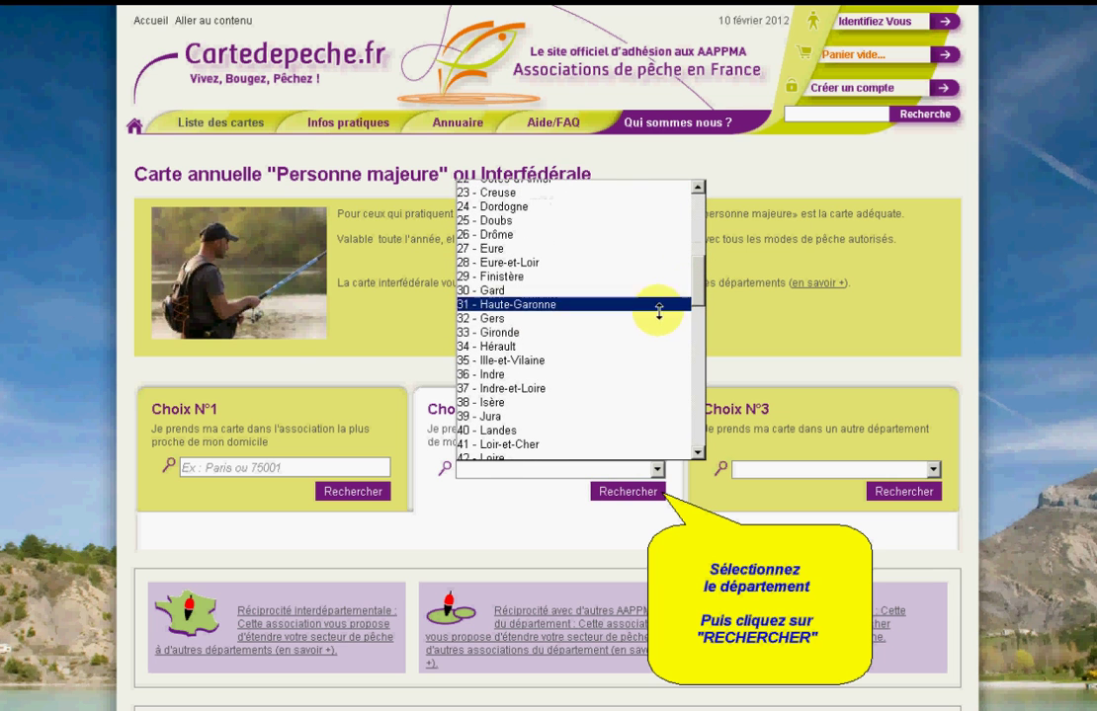
click(600, 330)
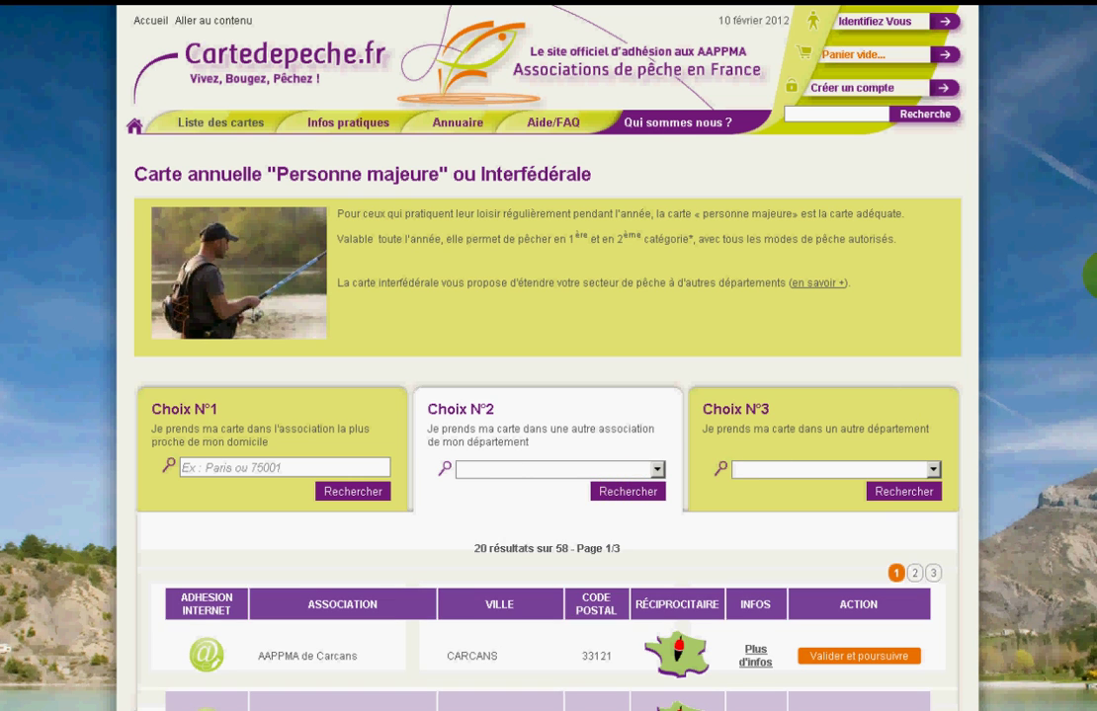
scroll(914, 409, down, 3)
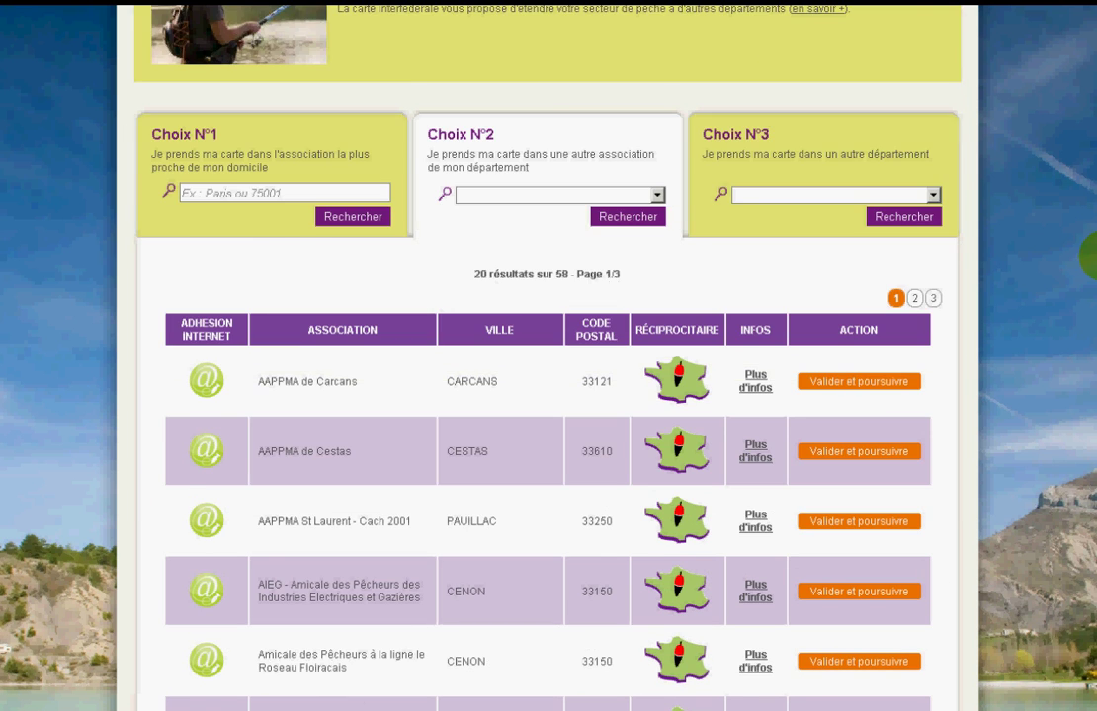
scroll(1087, 257, down, 8)
scroll(1071, 471, down, 5)
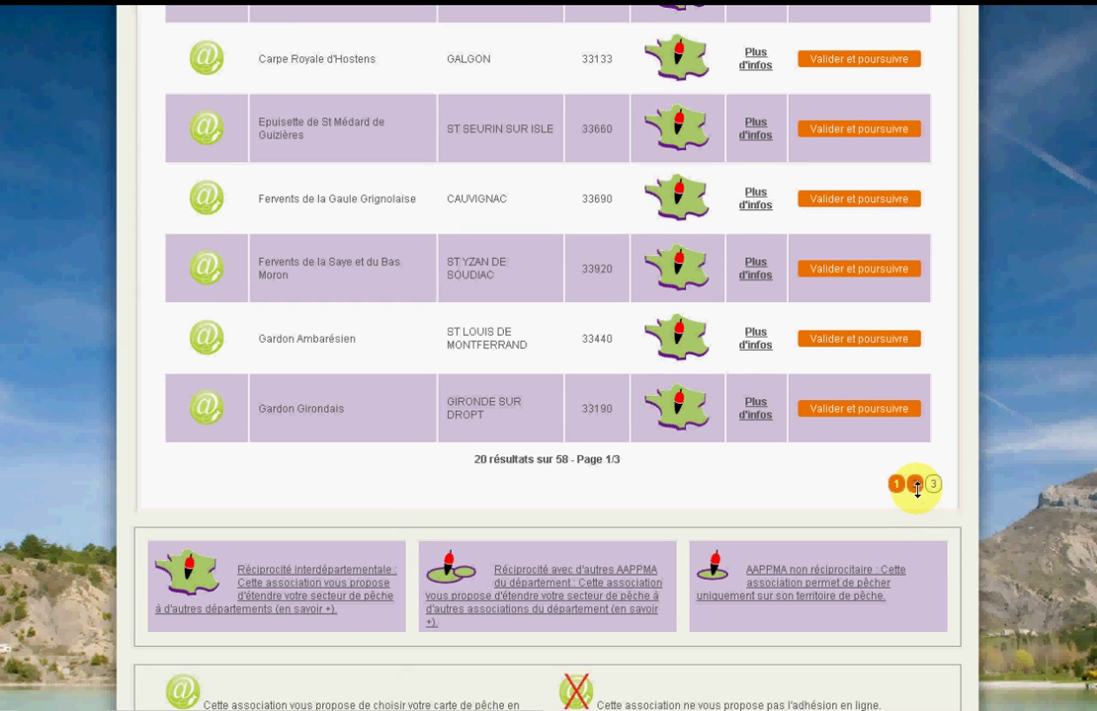
click(915, 487)
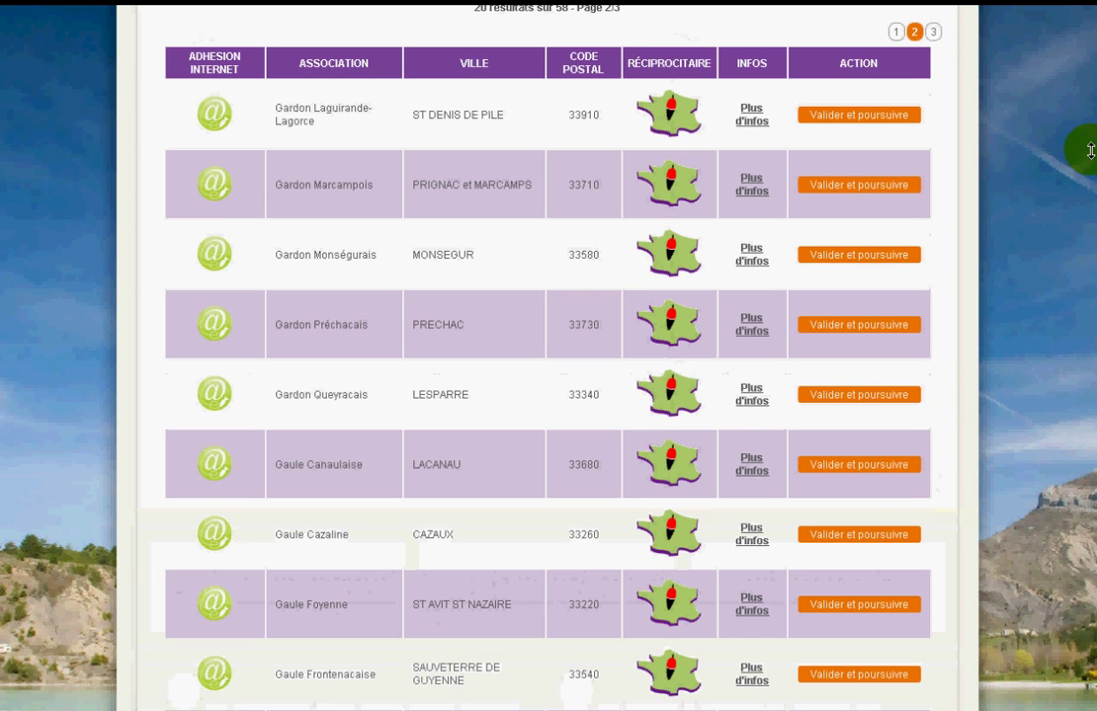
scroll(548, 356, down, 4)
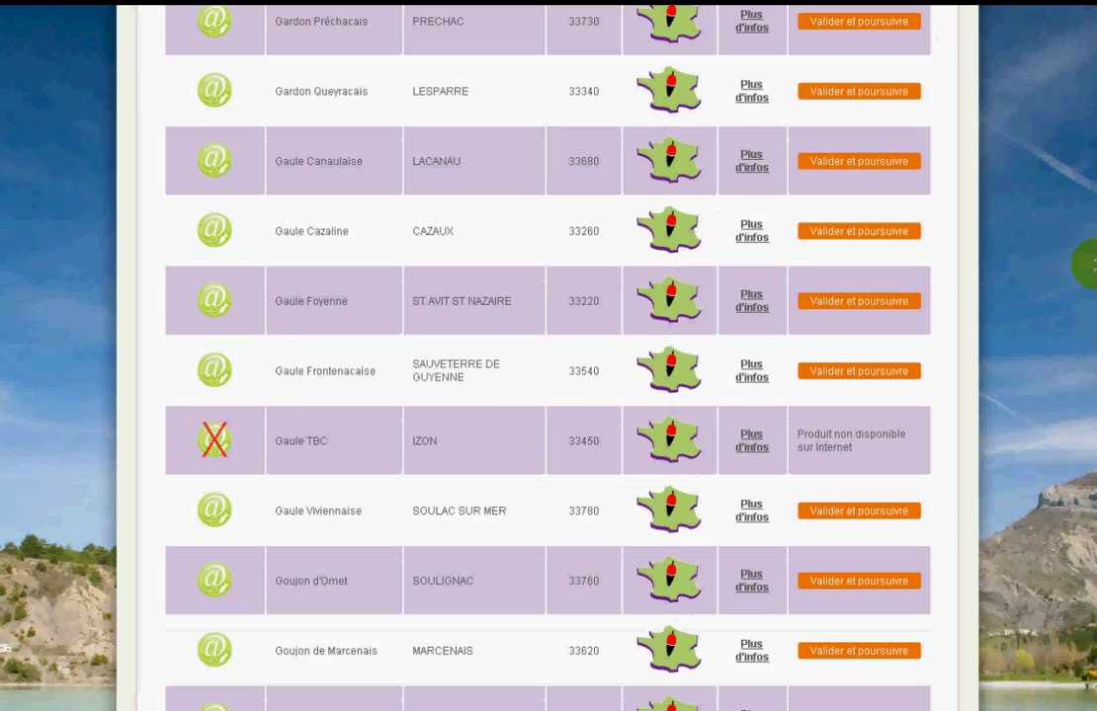
scroll(548, 356, down, 1)
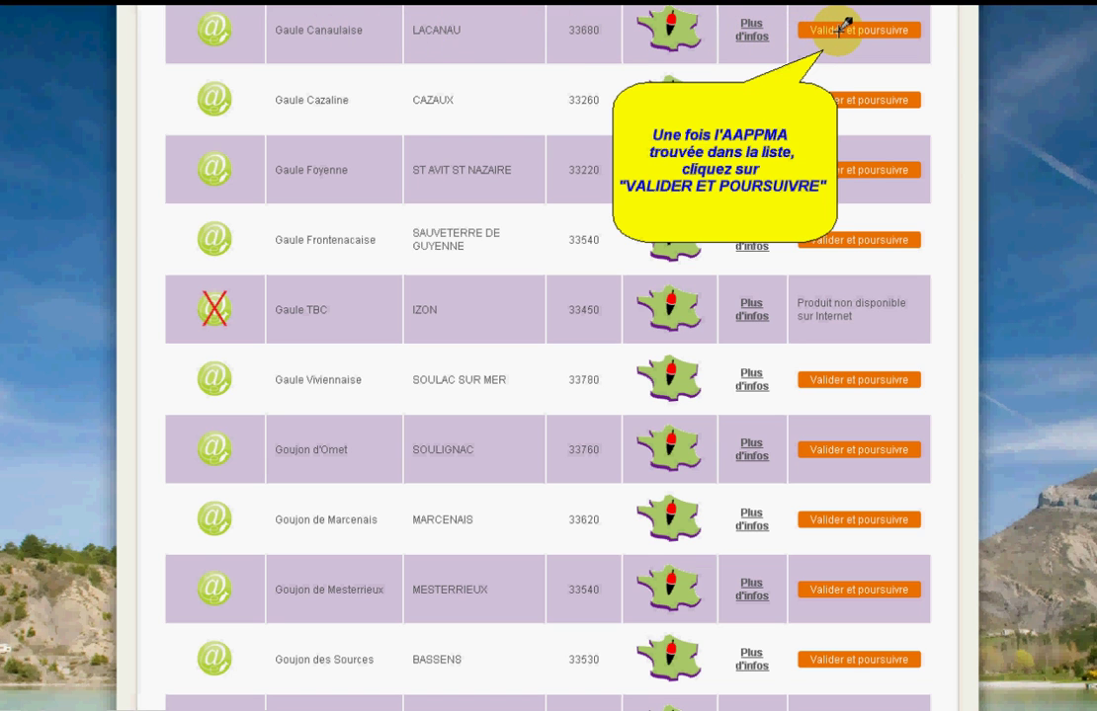
Choose Gaule Canaulaise, pick the 85 € interfederal adult CHI card, and validate the basket without options
click(841, 28)
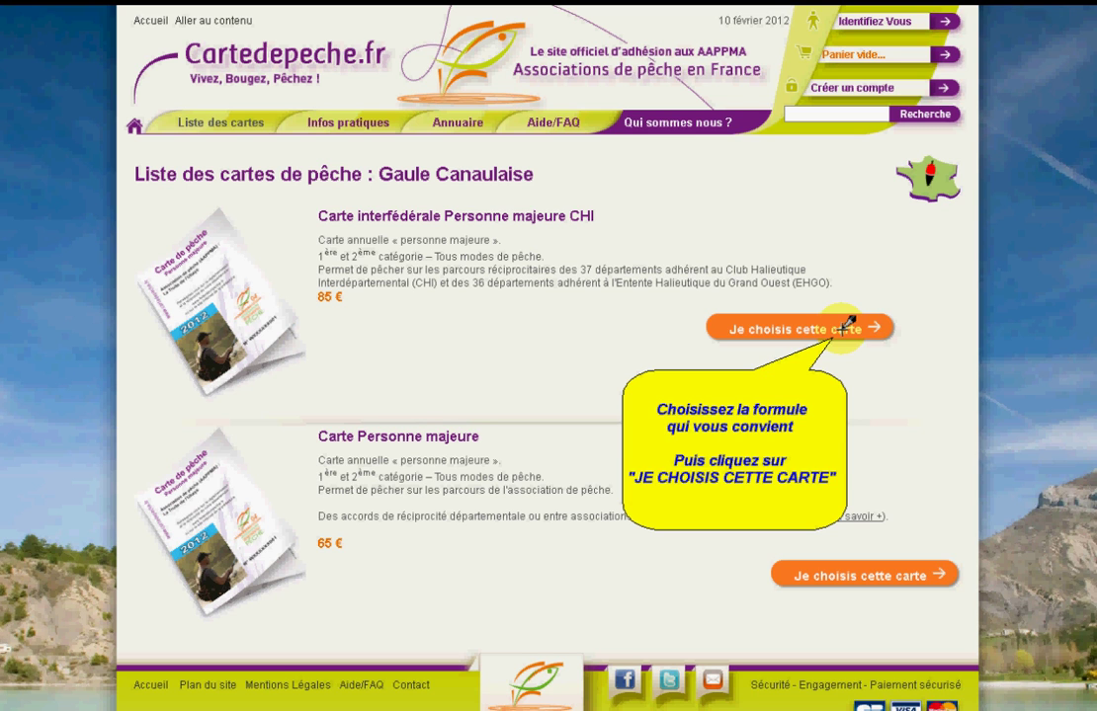
click(845, 327)
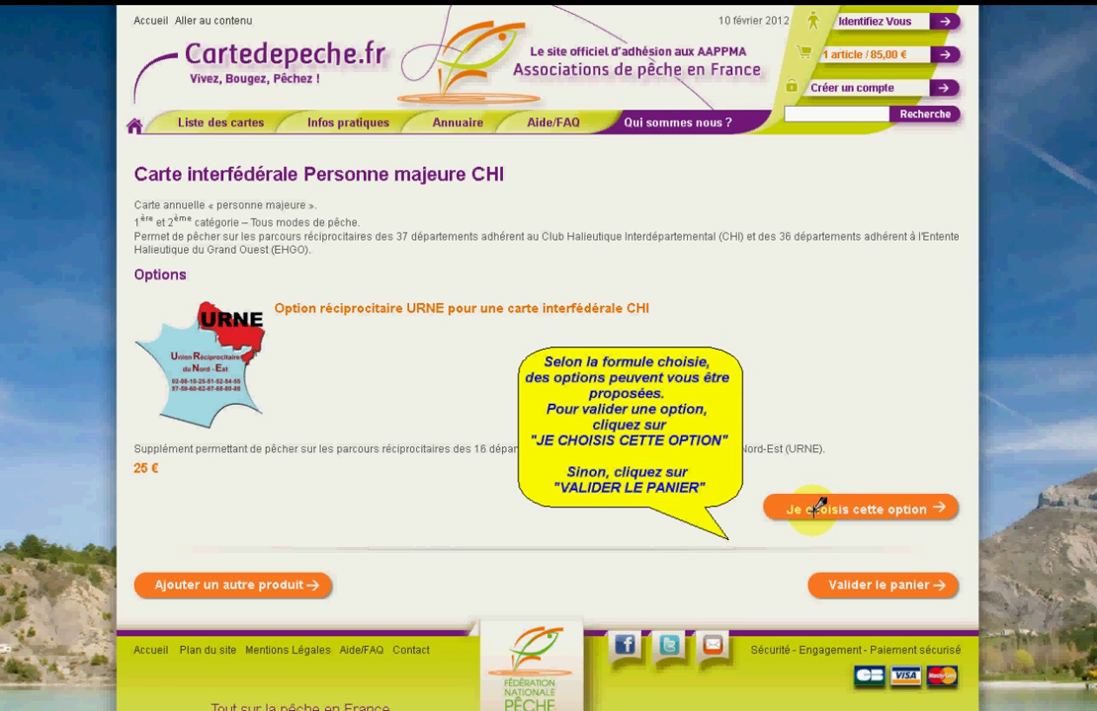
click(851, 584)
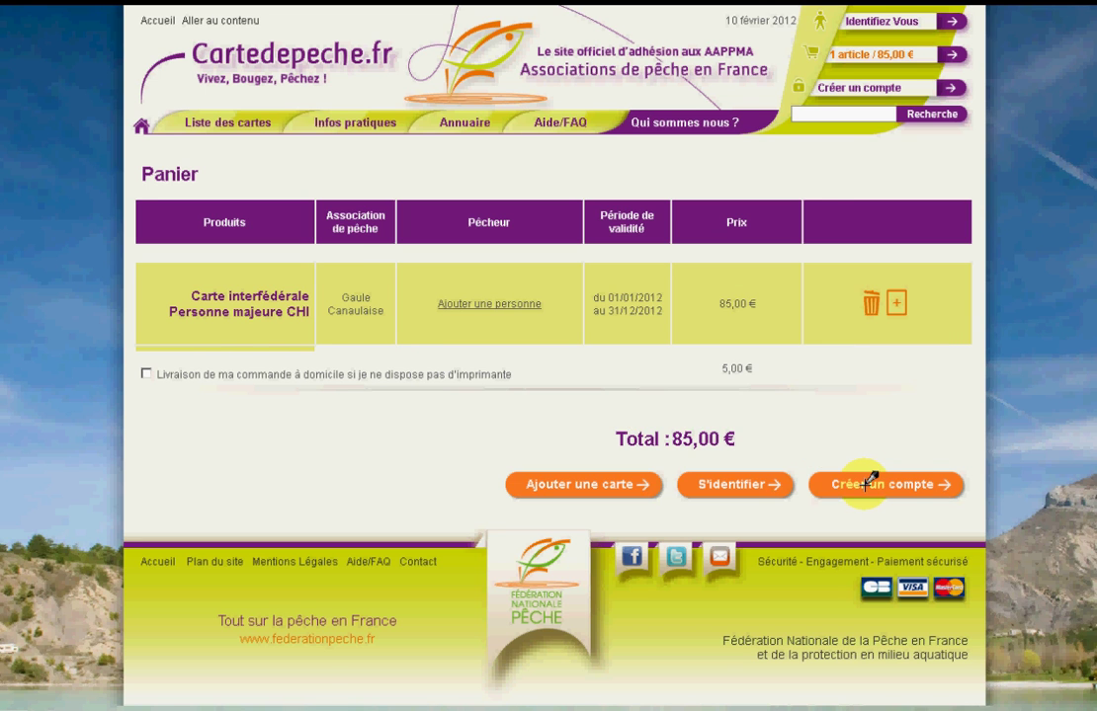
click(868, 482)
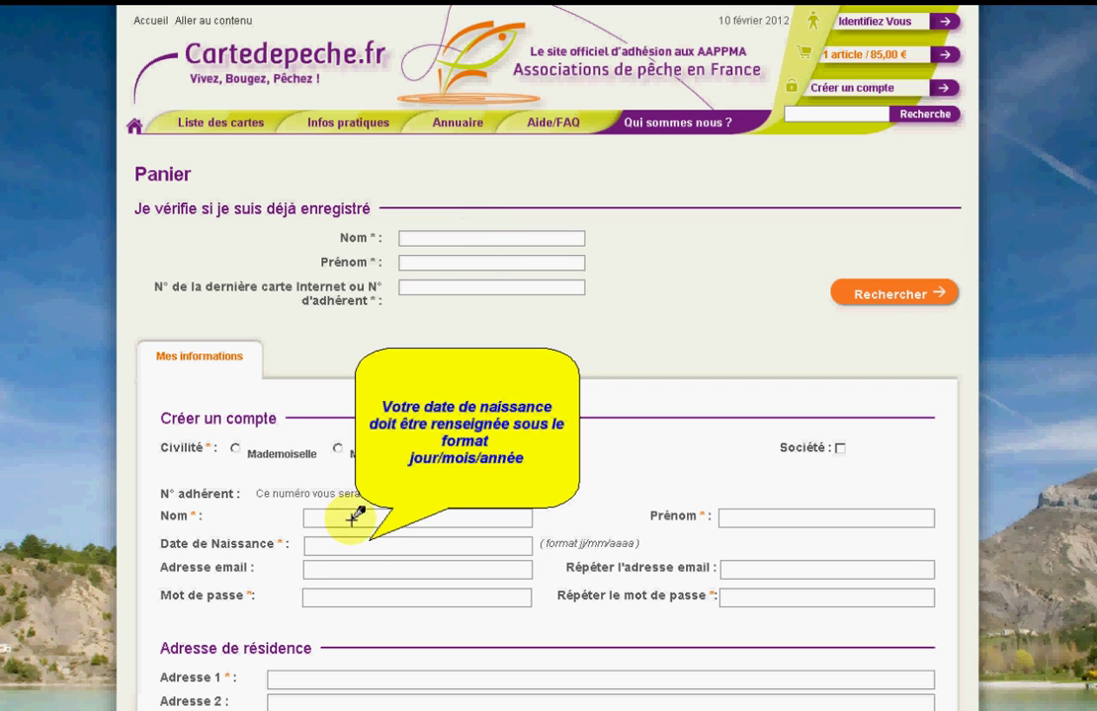
click(338, 546)
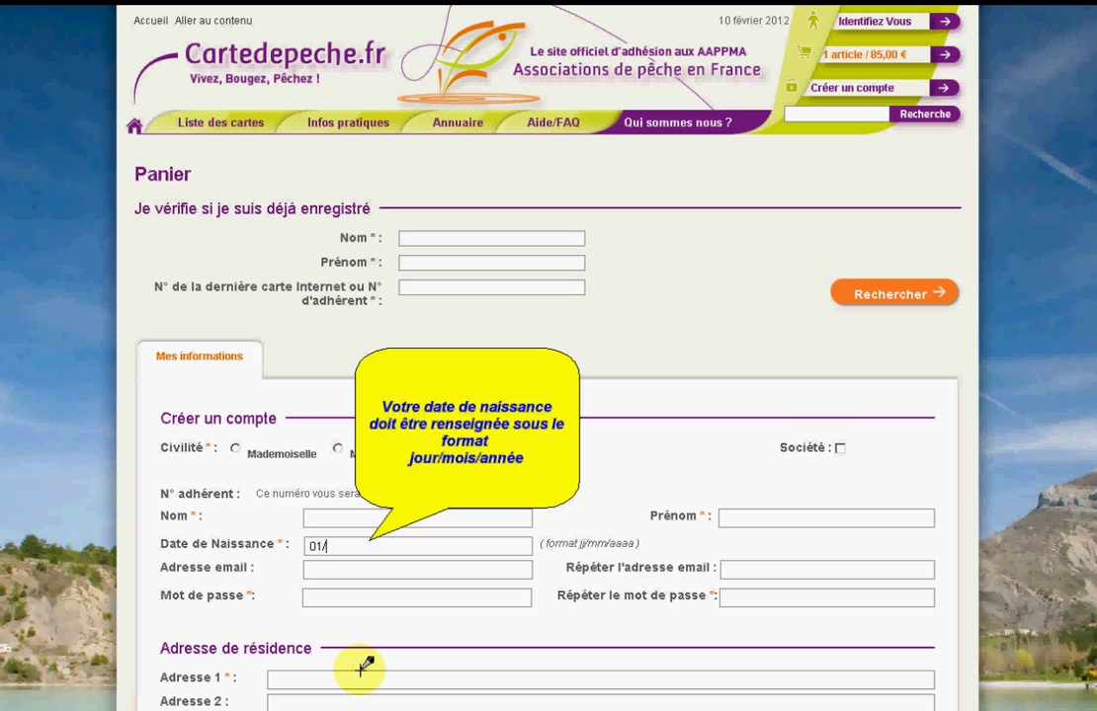
text(01/08/1982)
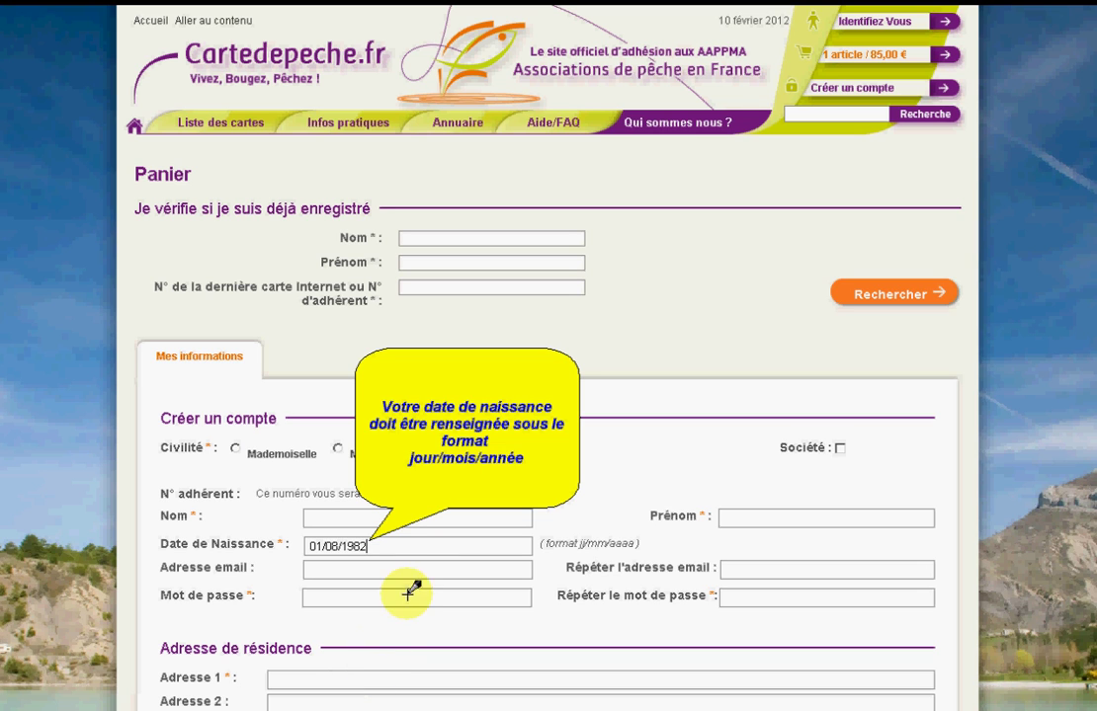
drag(383, 549, 286, 539)
key(BackSpace)
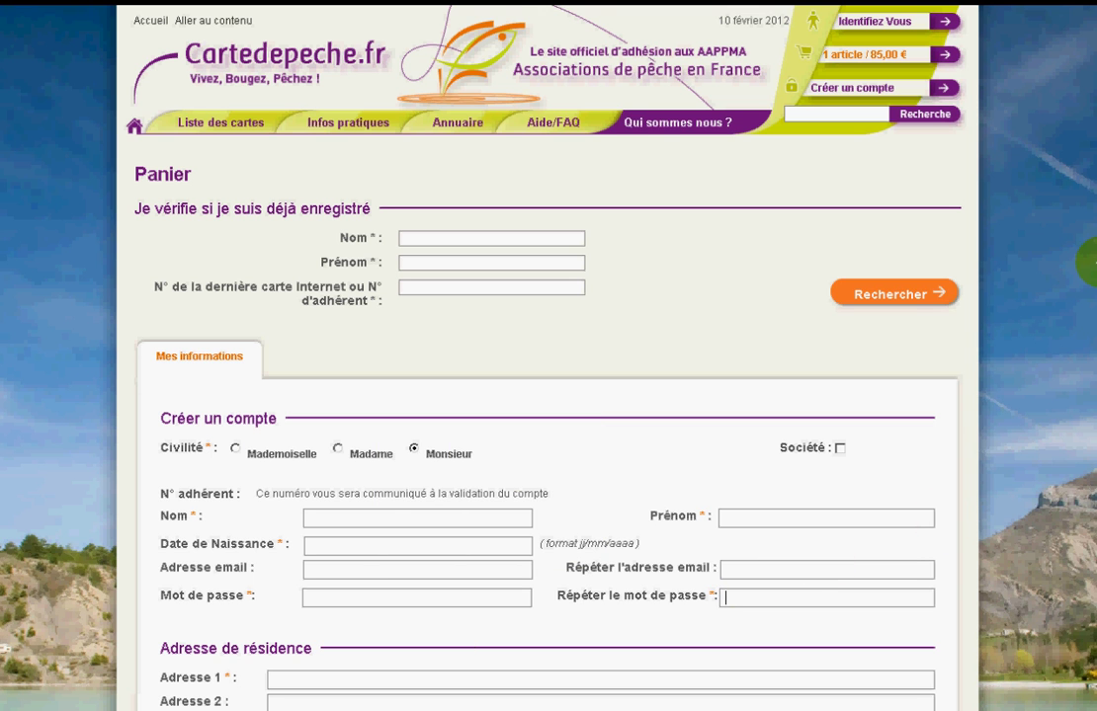
drag(1096, 273, 1095, 688)
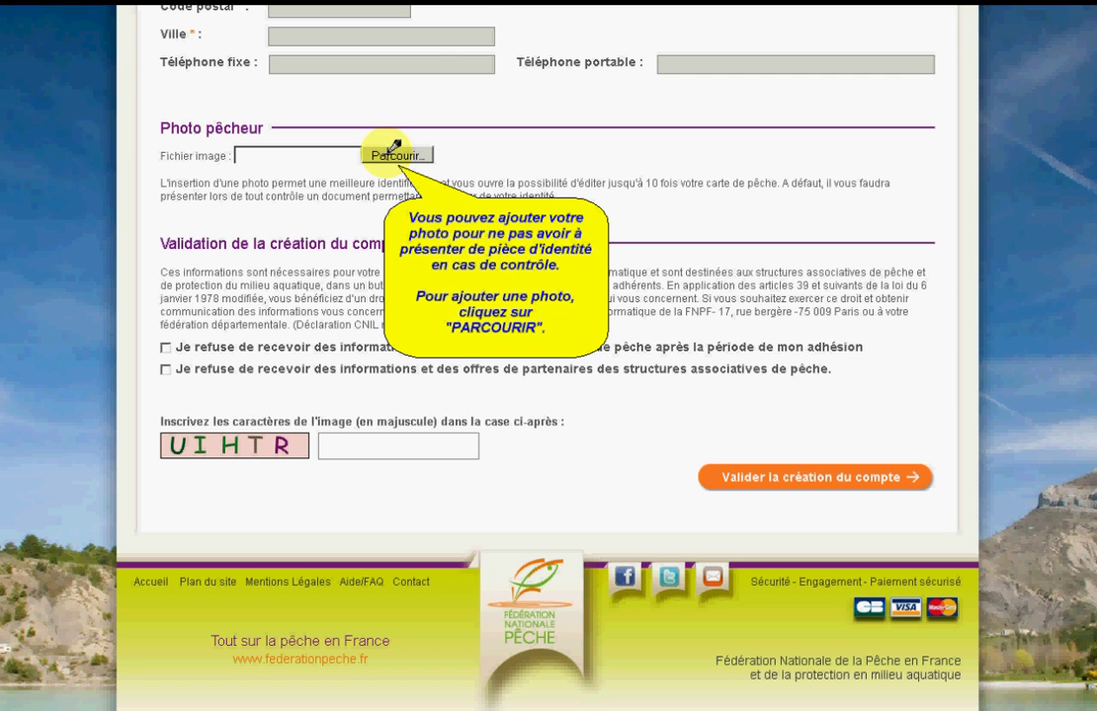
Skip attaching a photo and refuse both association information and partner offers
click(393, 151)
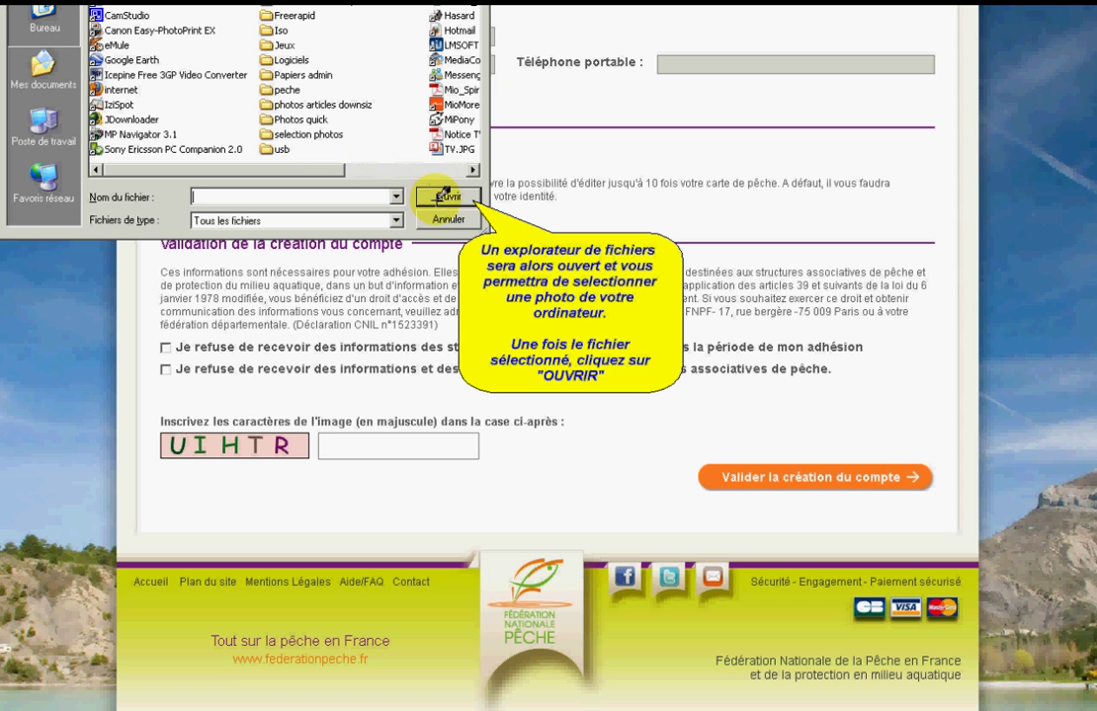
click(448, 219)
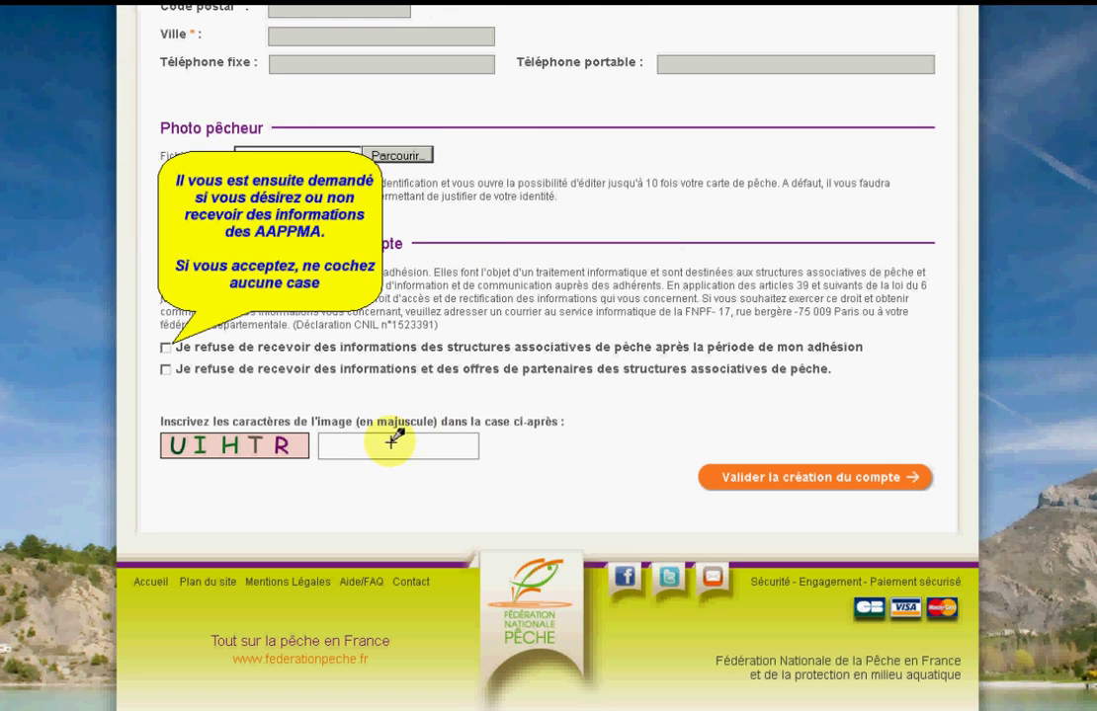
click(165, 348)
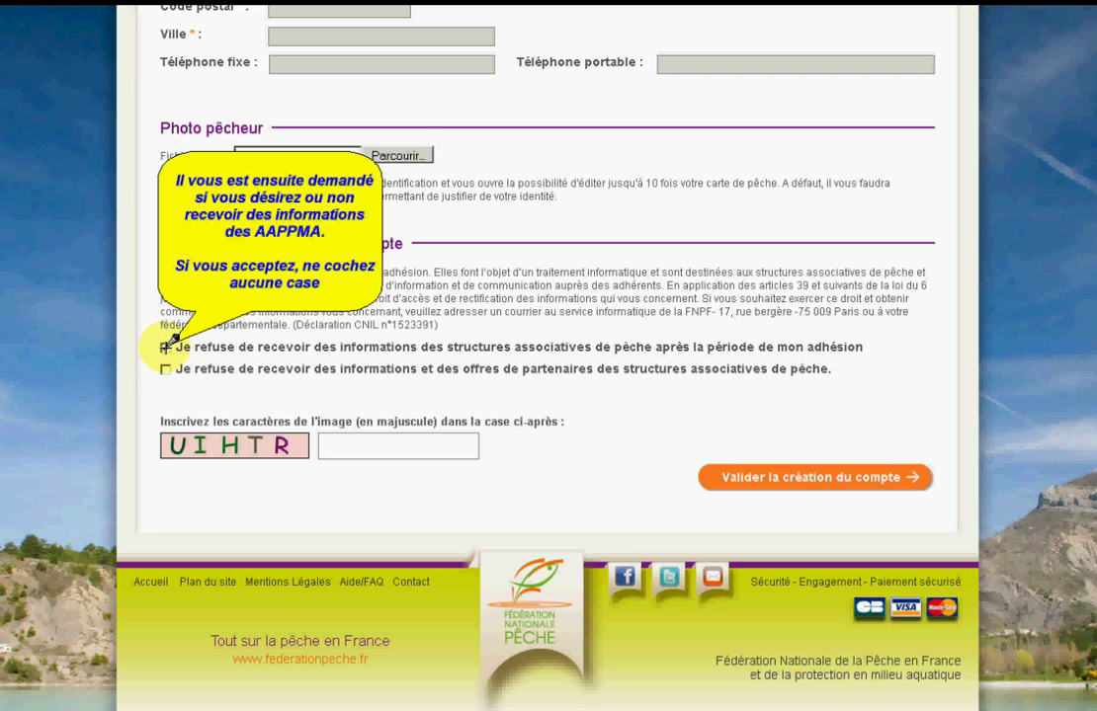
click(165, 369)
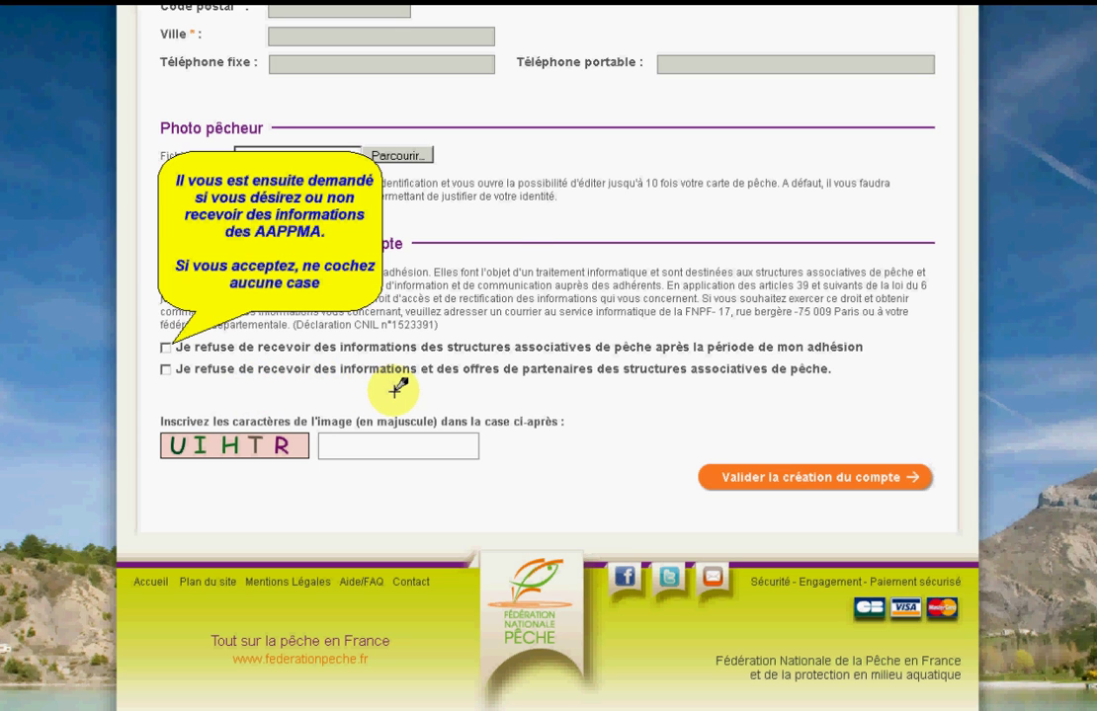
Enter the verification code and submit the account creation
click(371, 446)
text(UIH)
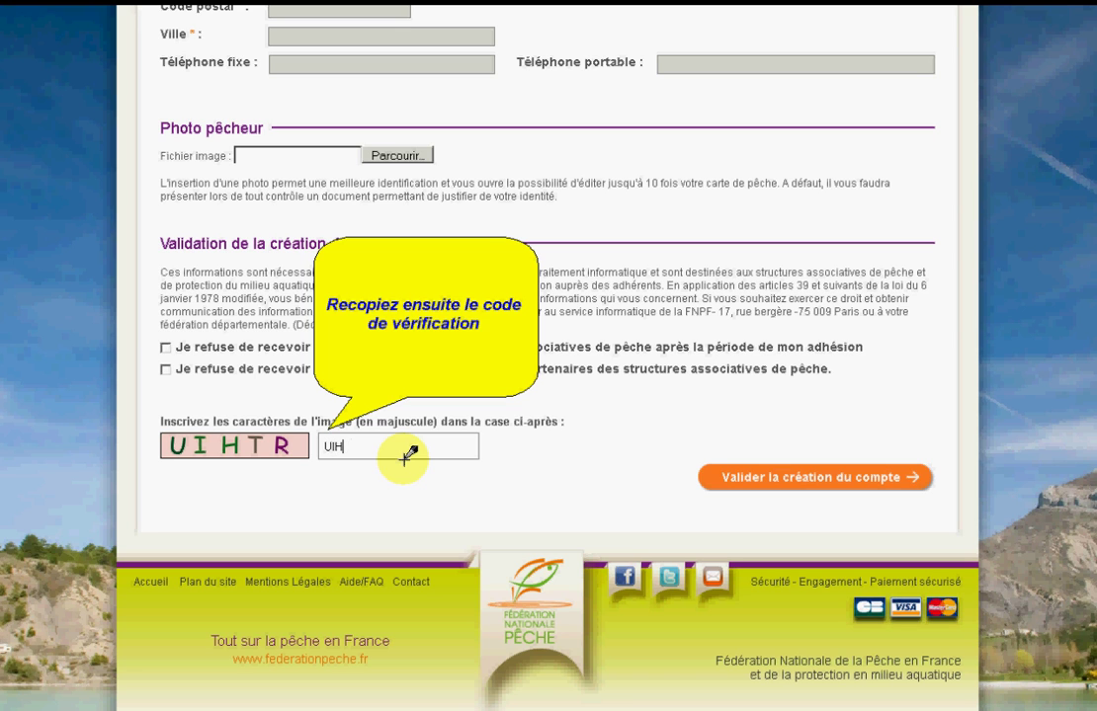
text(TR)
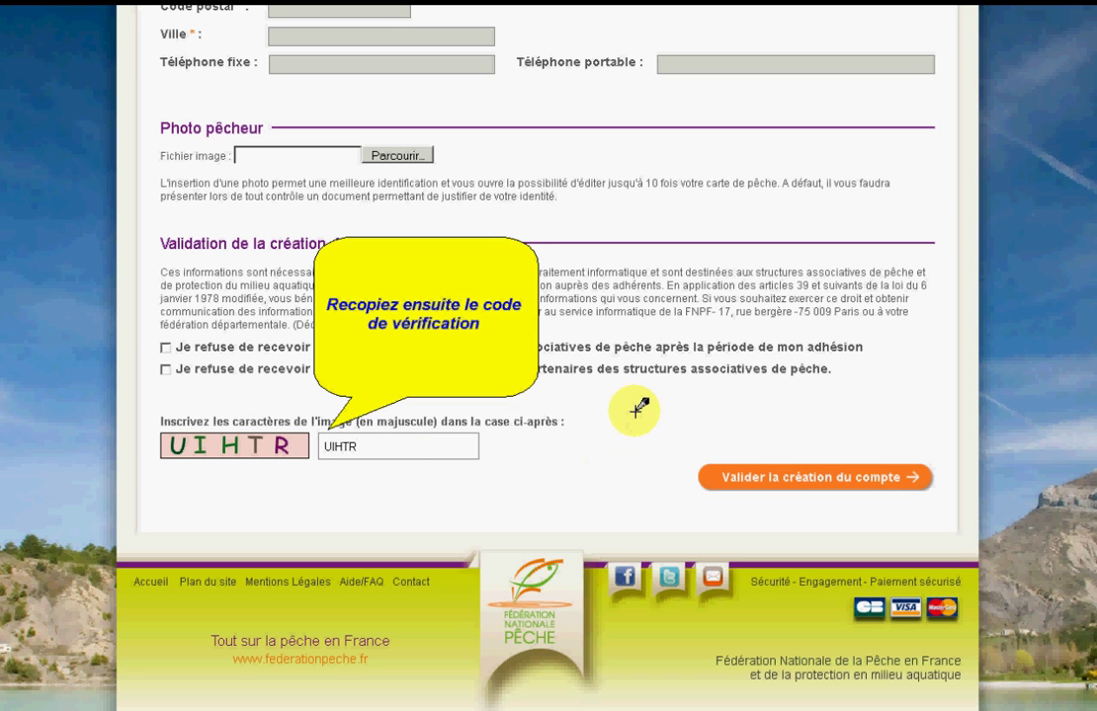
click(762, 475)
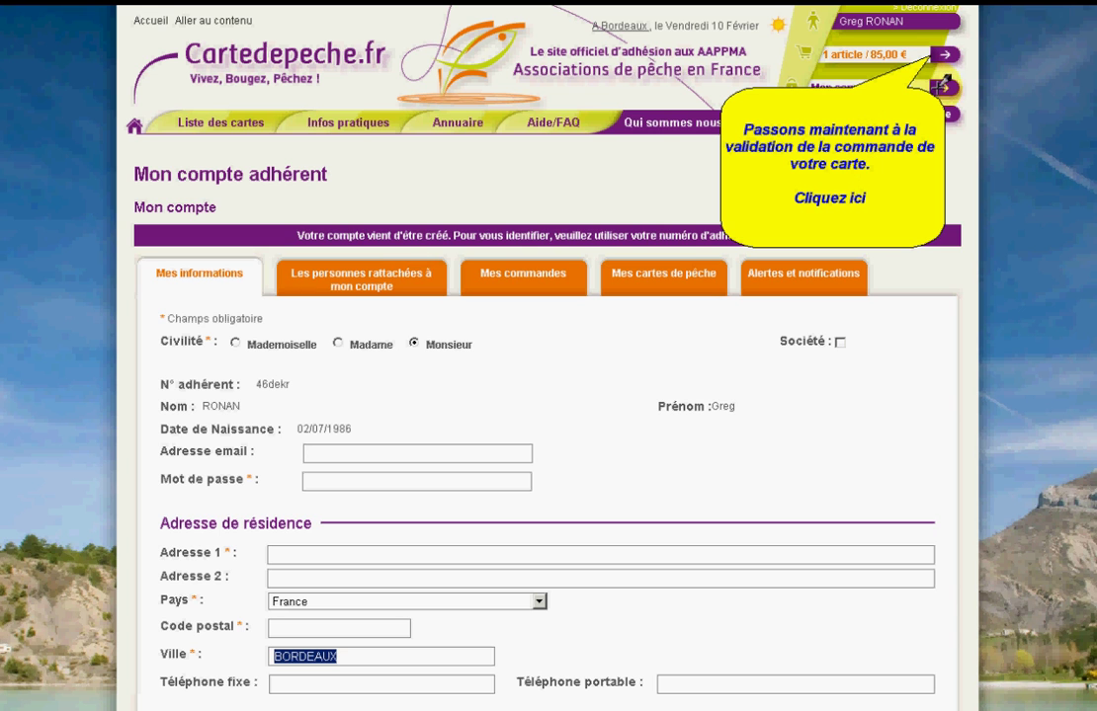
Assign the card to the account holder, leave home delivery off, and finalise the 85 € order
click(954, 45)
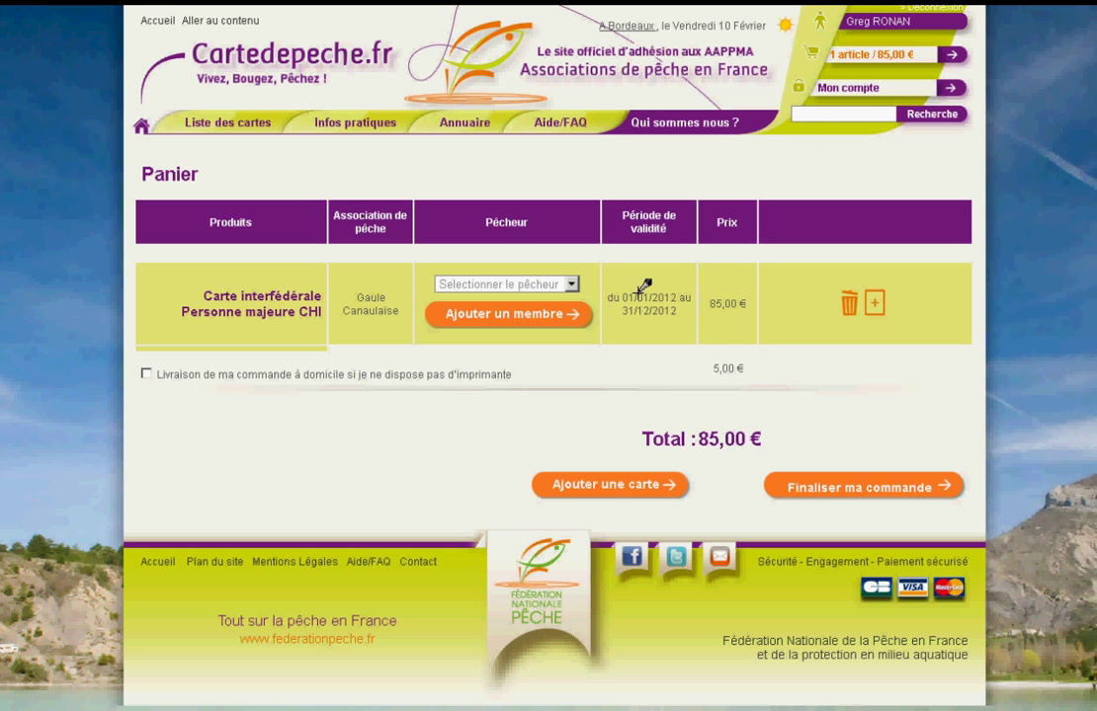
click(571, 283)
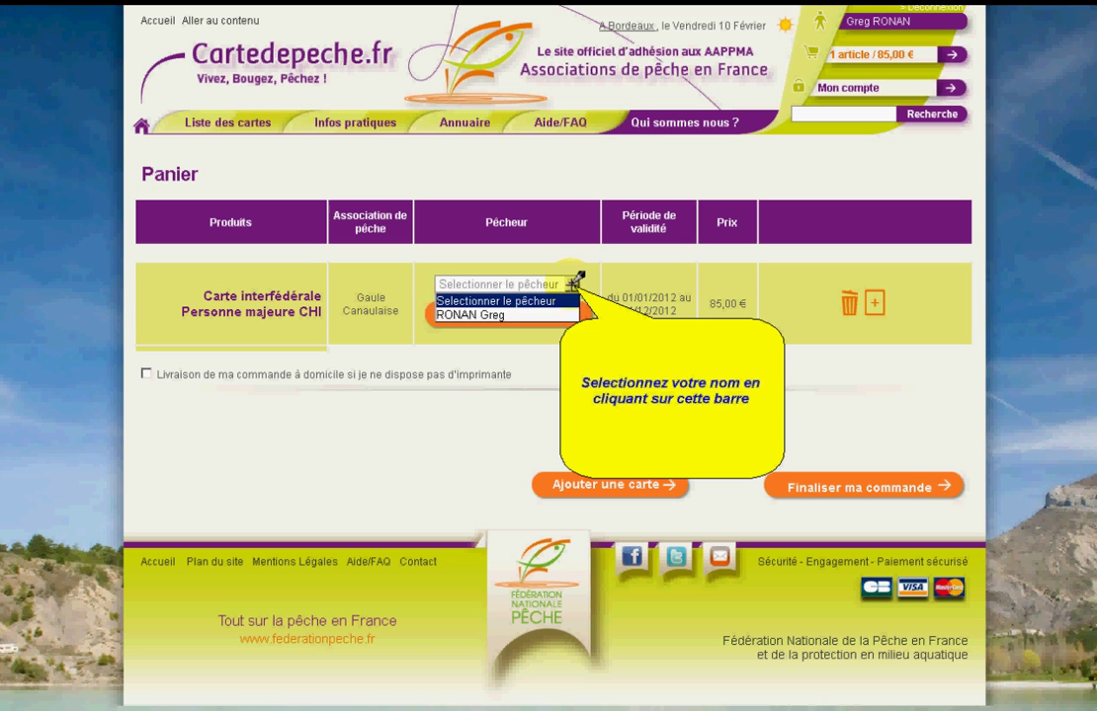
click(565, 313)
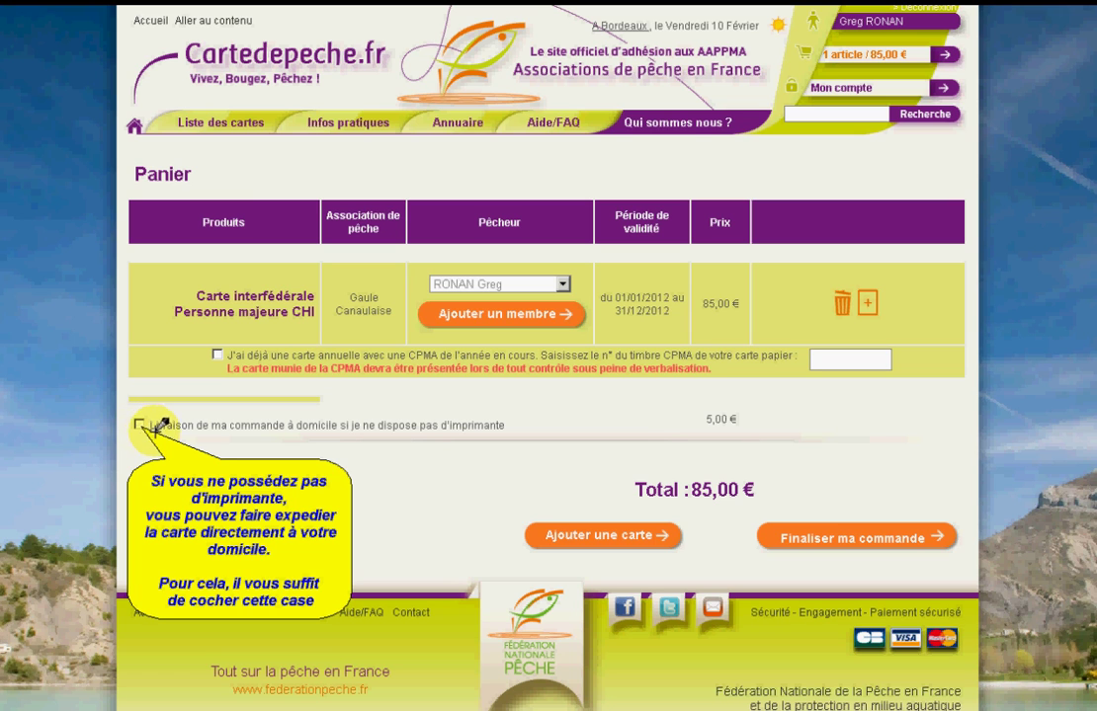
click(139, 424)
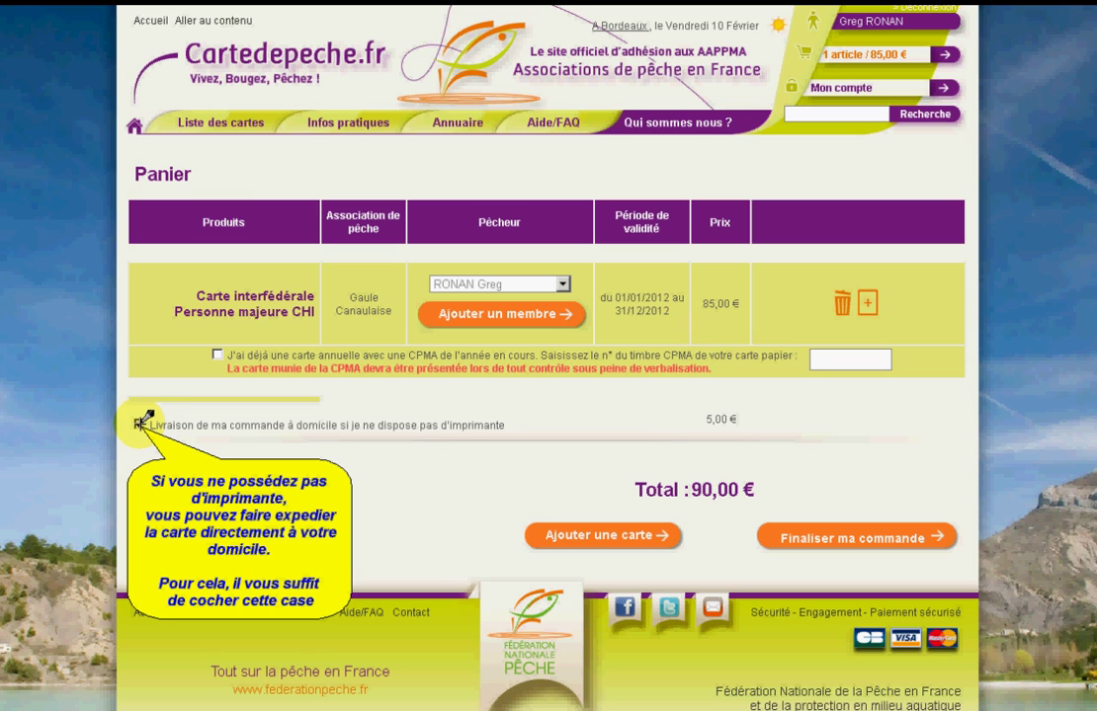
click(139, 425)
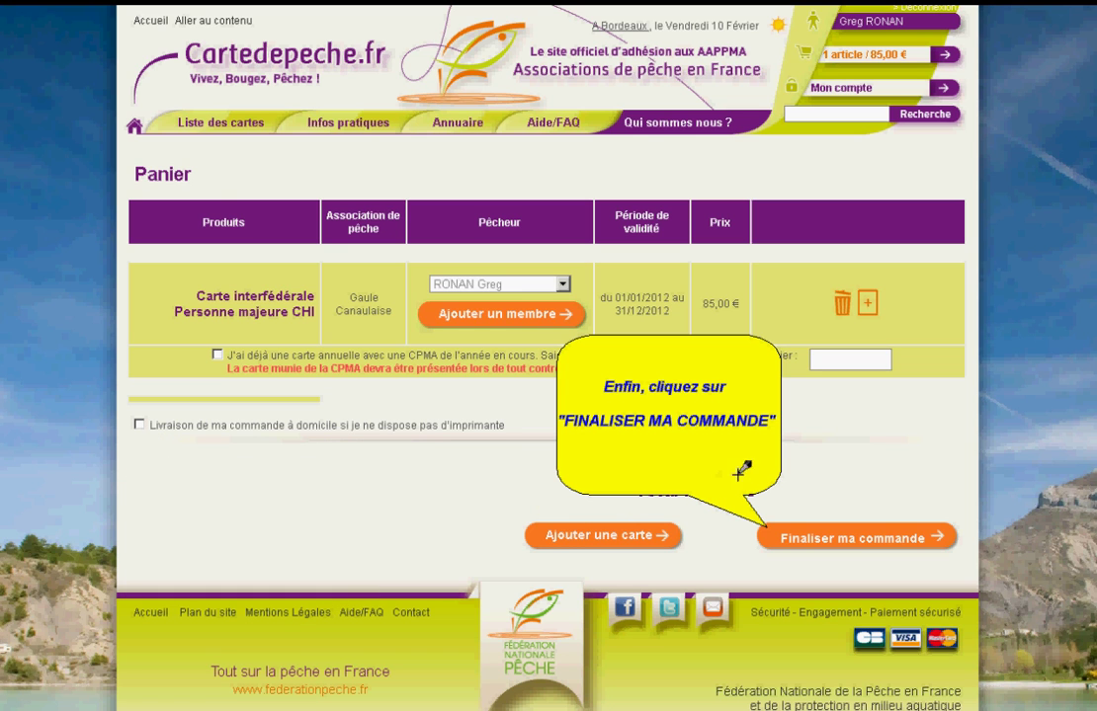
click(838, 534)
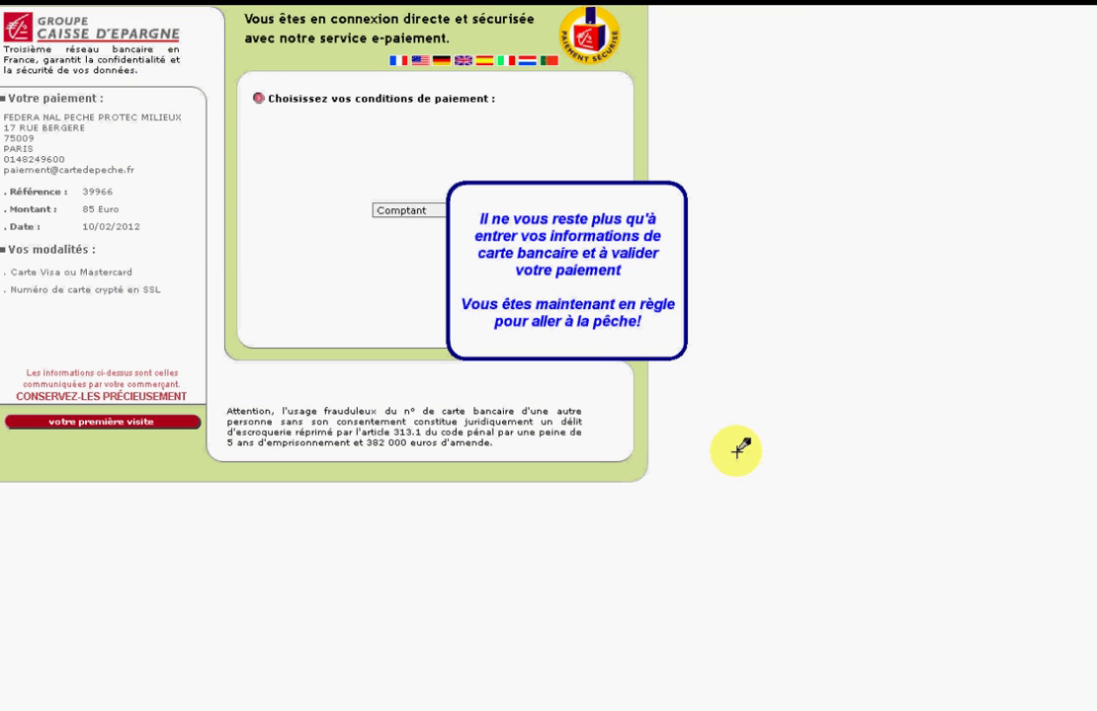